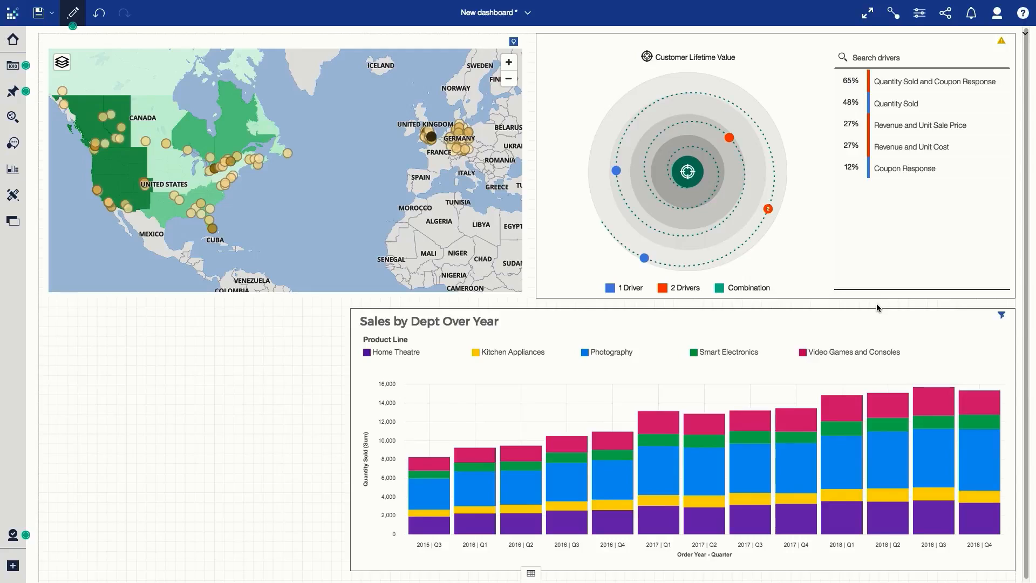
# - Create a new exploration and ask the Assistant to "show data", choosing Retail Sales Module as the source
pyautogui.click(15, 566)
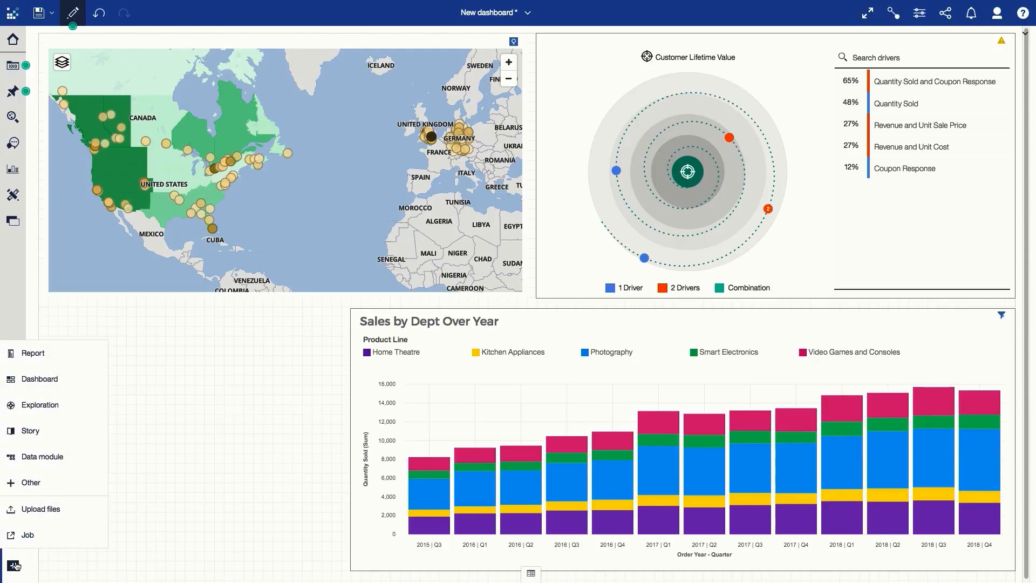
pyautogui.click(56, 414)
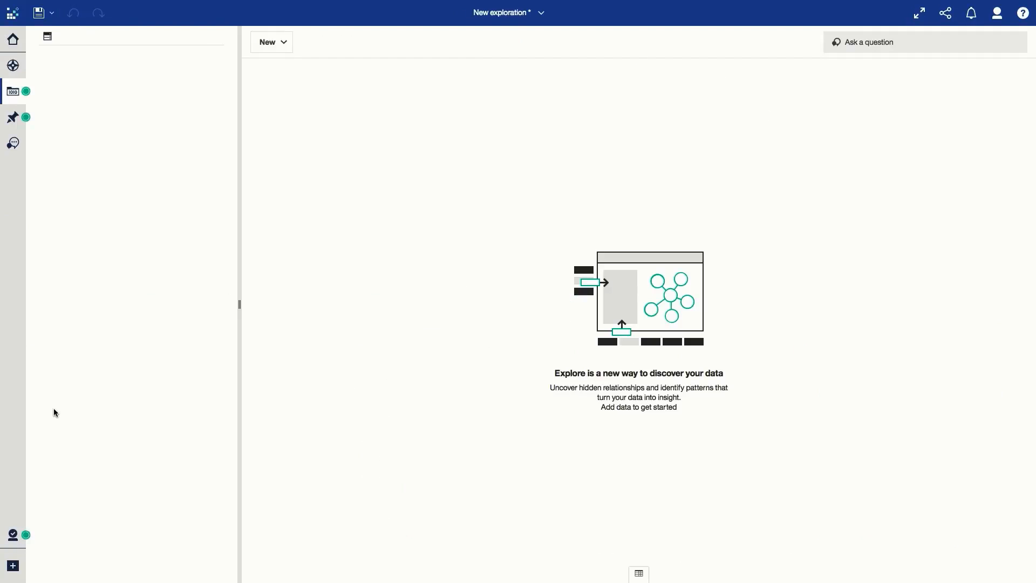
pyautogui.click(12, 144)
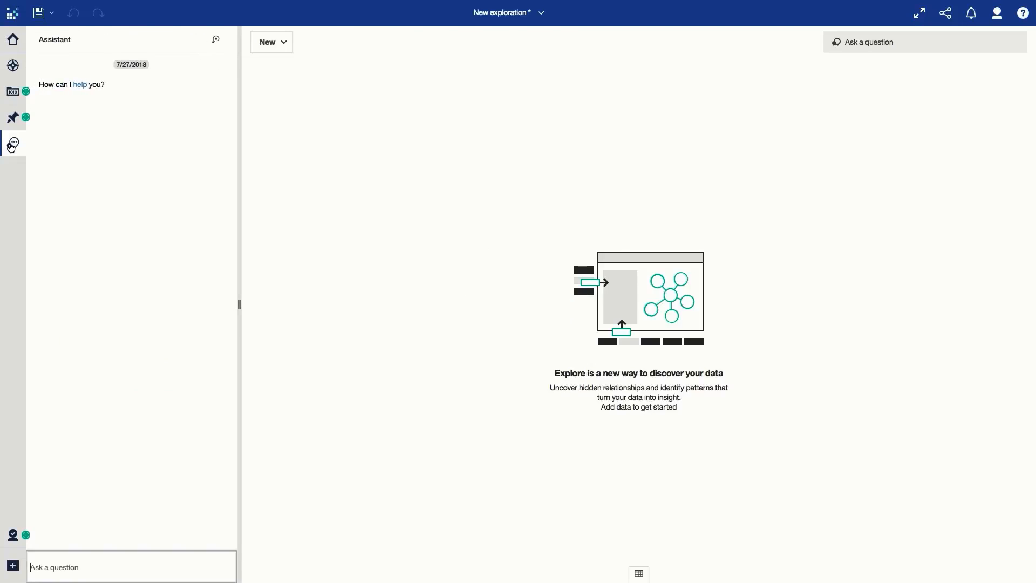
pyautogui.write('show data')
pyautogui.press('Return')
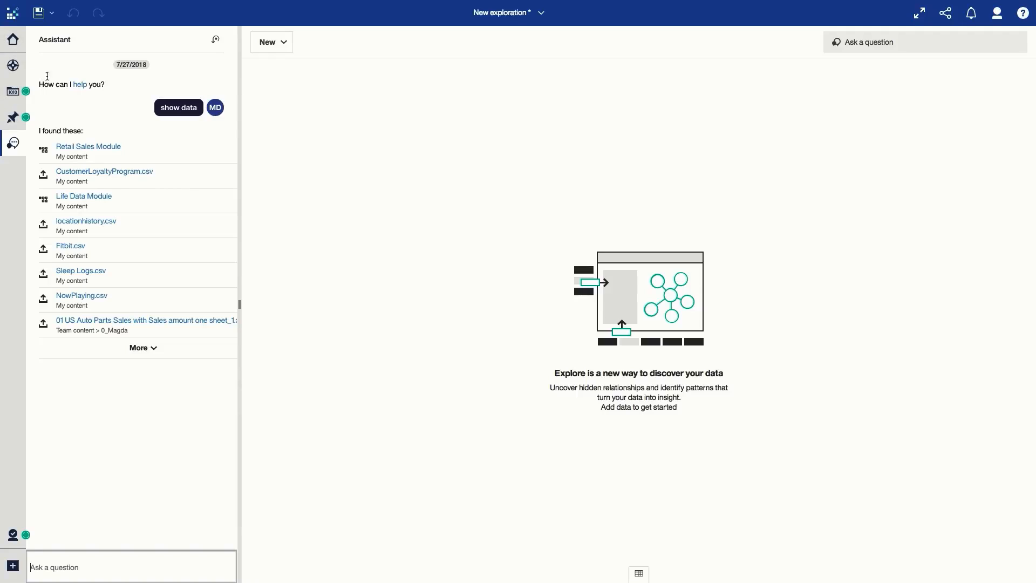
pyautogui.click(99, 146)
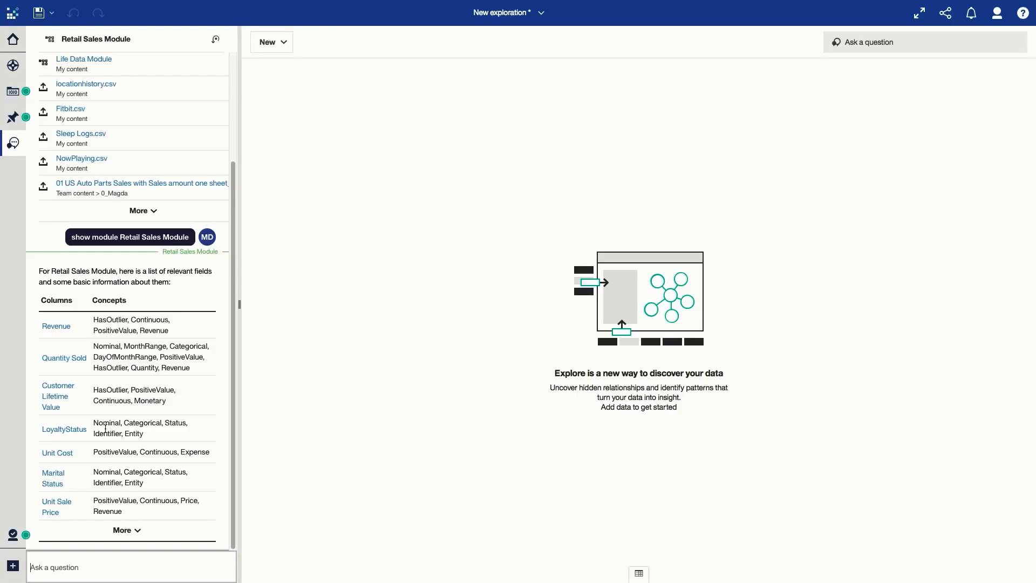
# - Ask the Assistant to "show revenue by product line" and place the resulting chart on the exploration canvas
pyautogui.write('show revenue by product line')
pyautogui.press('Return')
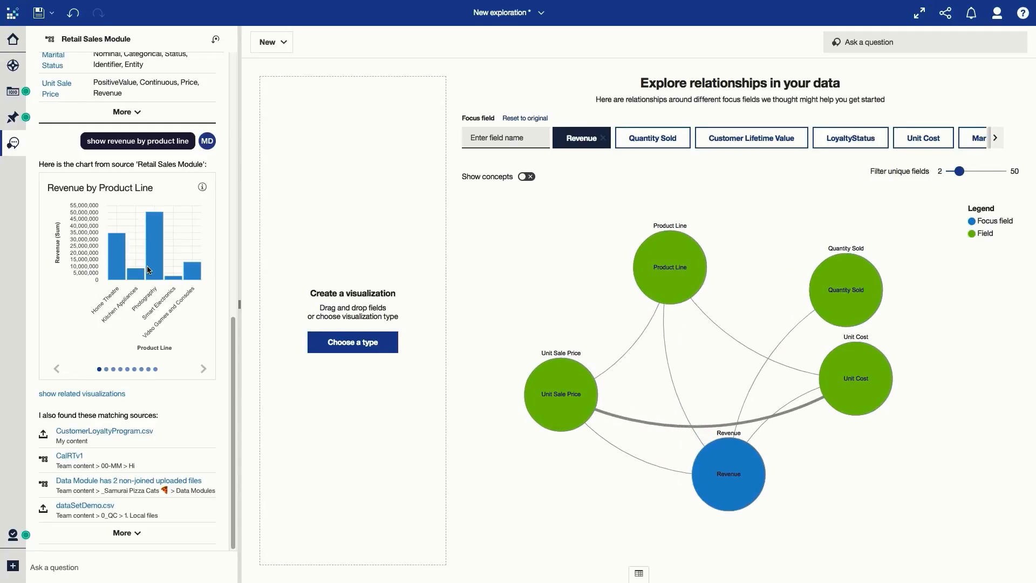
pyautogui.moveTo(149, 270); pyautogui.dragTo(294, 306)
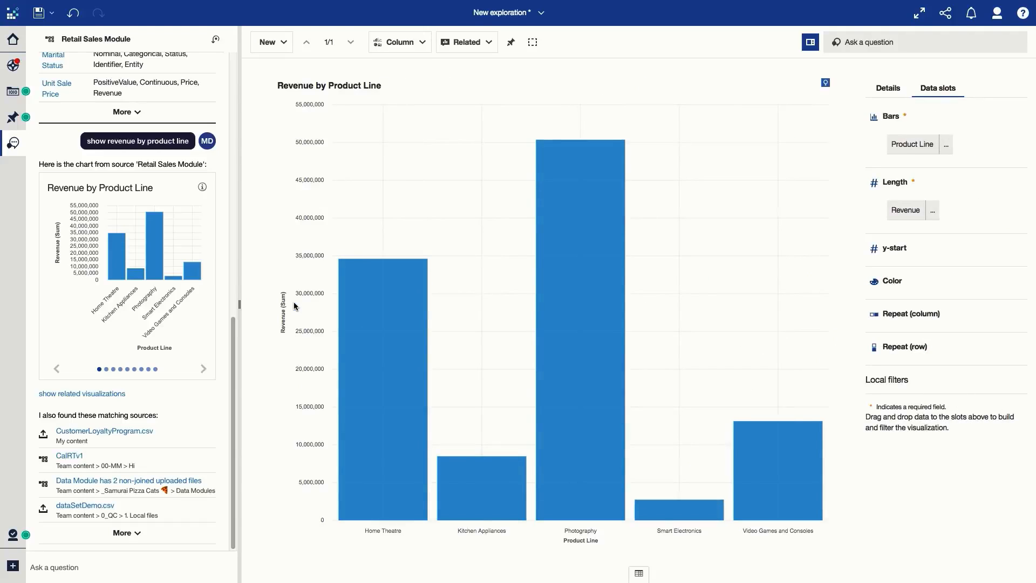
# - Review the related visualizations suggested for the Revenue by Product Line chart
pyautogui.click(467, 44)
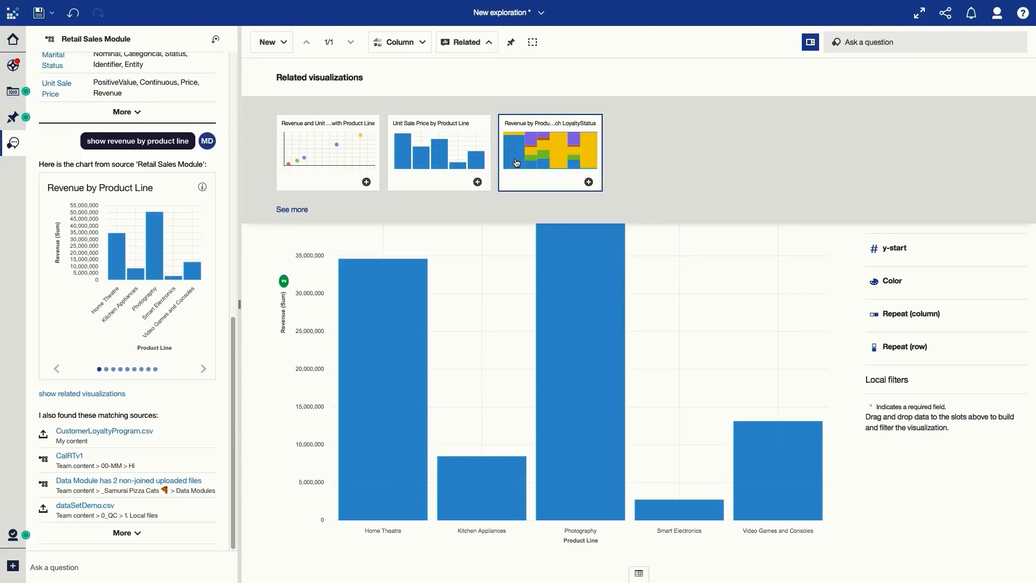
pyautogui.click(467, 42)
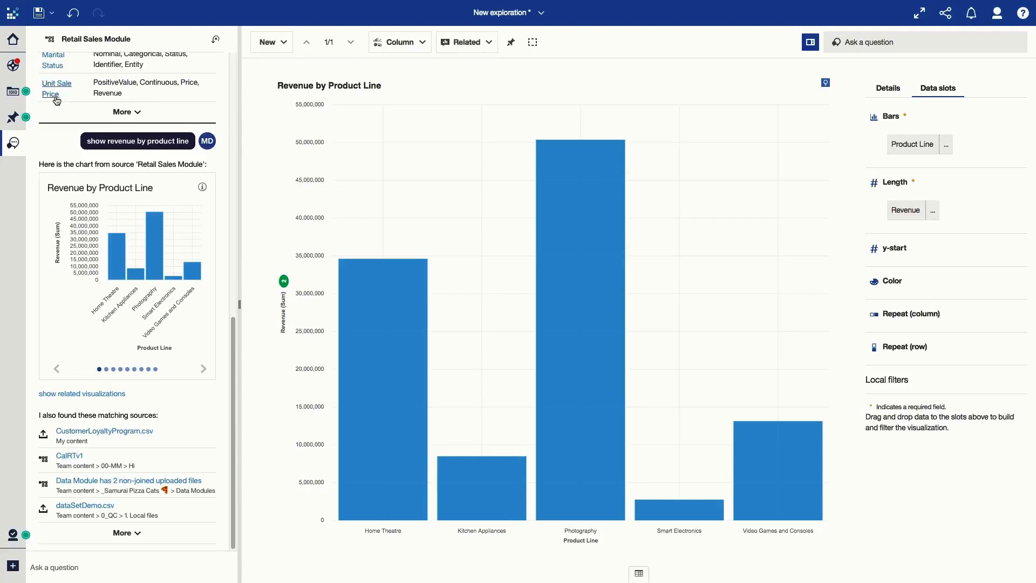
# - Add a local LoyaltyStatus filter from CustomerLoyaltyProgram.csv to the chart, including VIP, Elite and Platinum
pyautogui.click(13, 92)
pyautogui.click(44, 81)
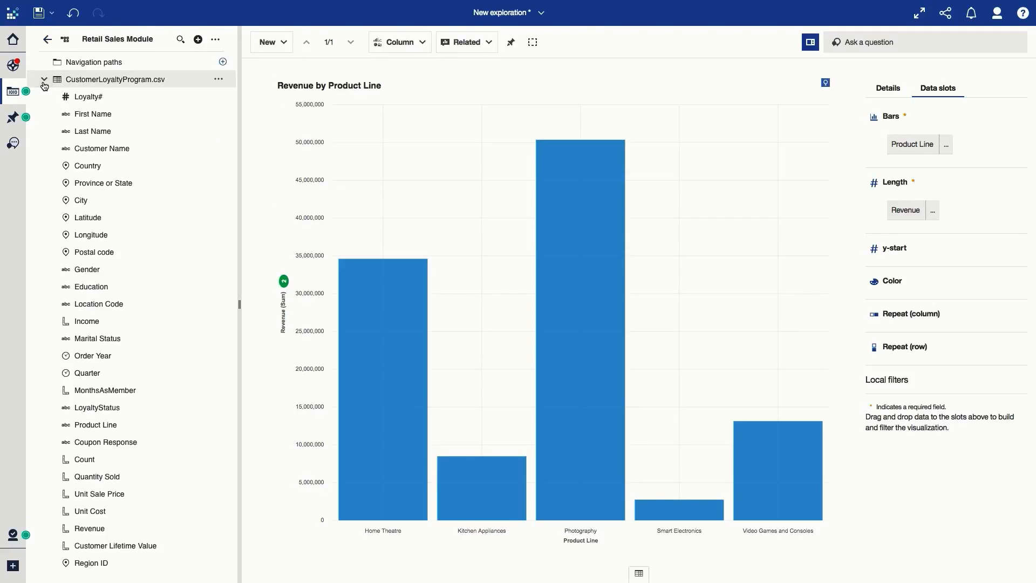
pyautogui.moveTo(108, 407); pyautogui.dragTo(892, 386)
pyautogui.click(858, 299)
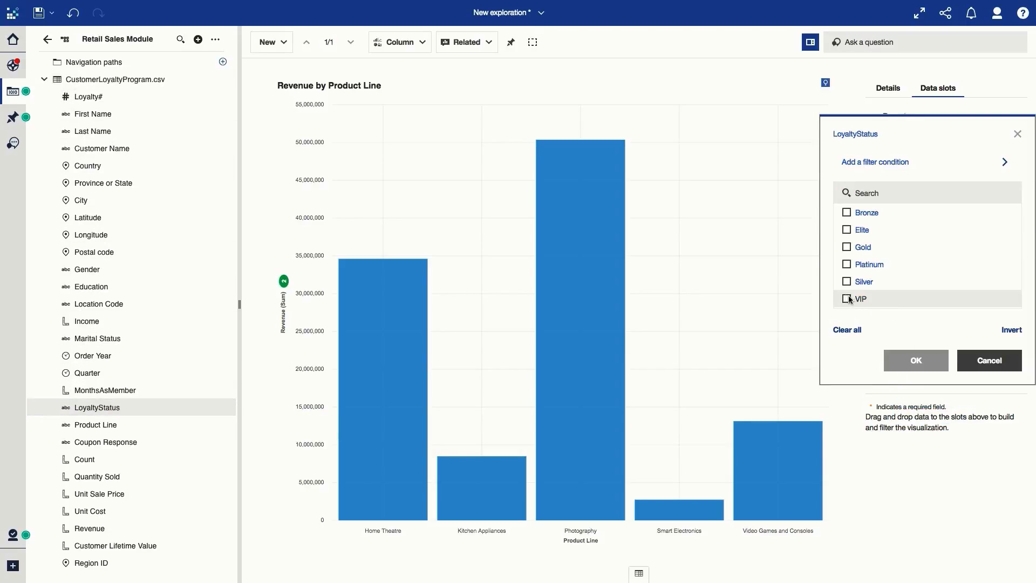
pyautogui.click(846, 230)
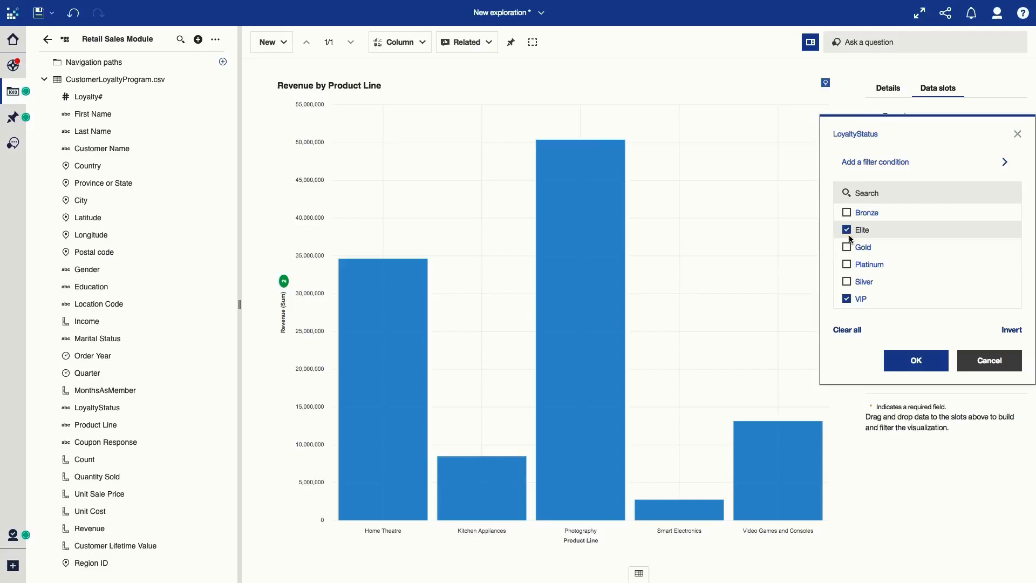
pyautogui.click(847, 265)
pyautogui.click(918, 361)
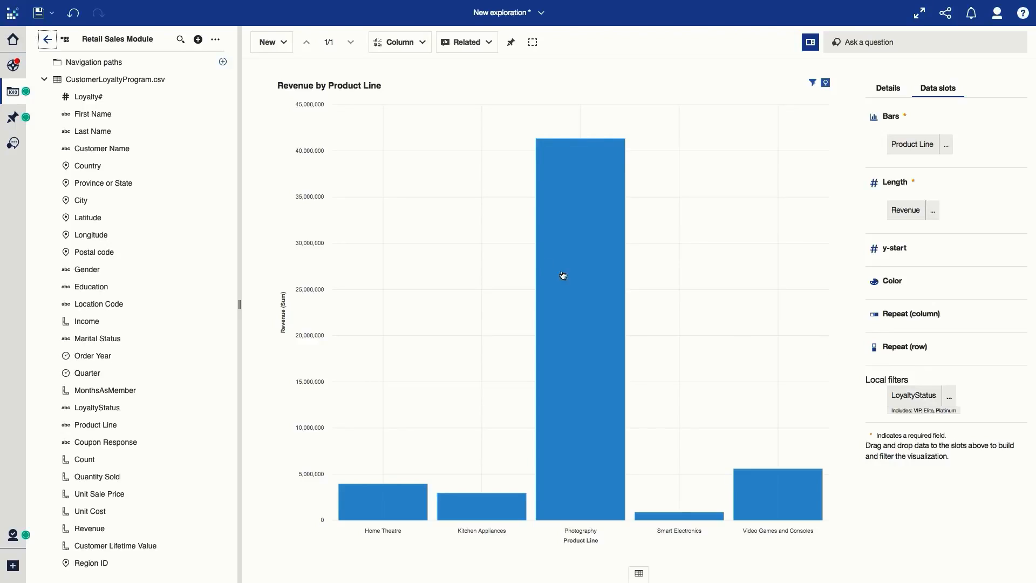
# - Duplicate the filtered Revenue by Product Line card in the exploration
pyautogui.click(15, 65)
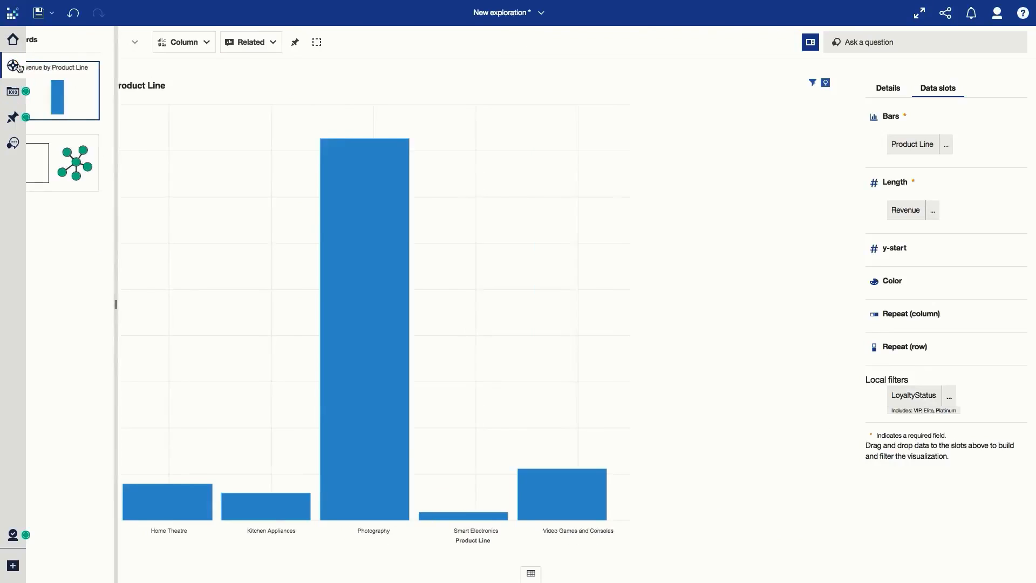
pyautogui.click(110, 114)
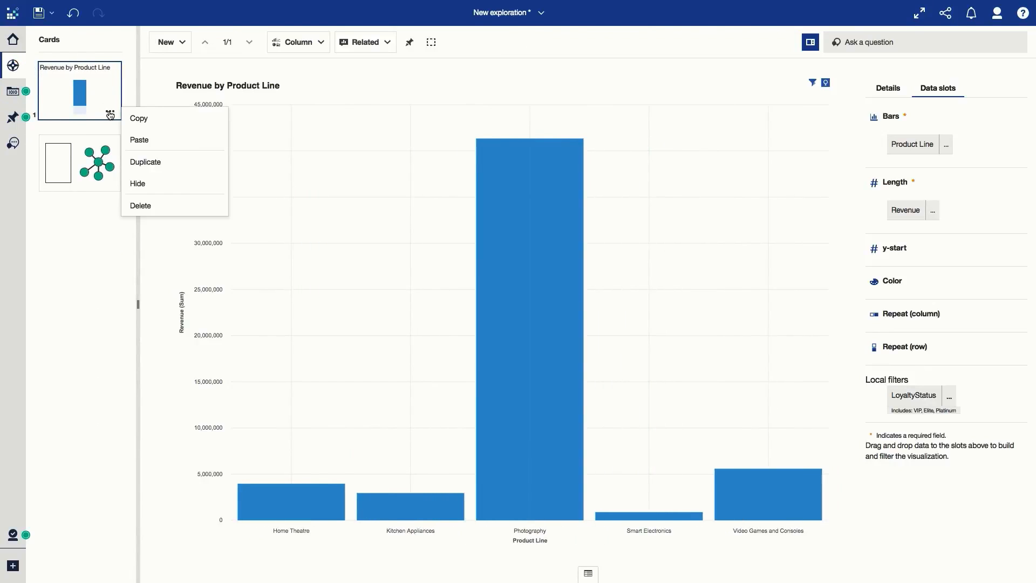
pyautogui.click(146, 161)
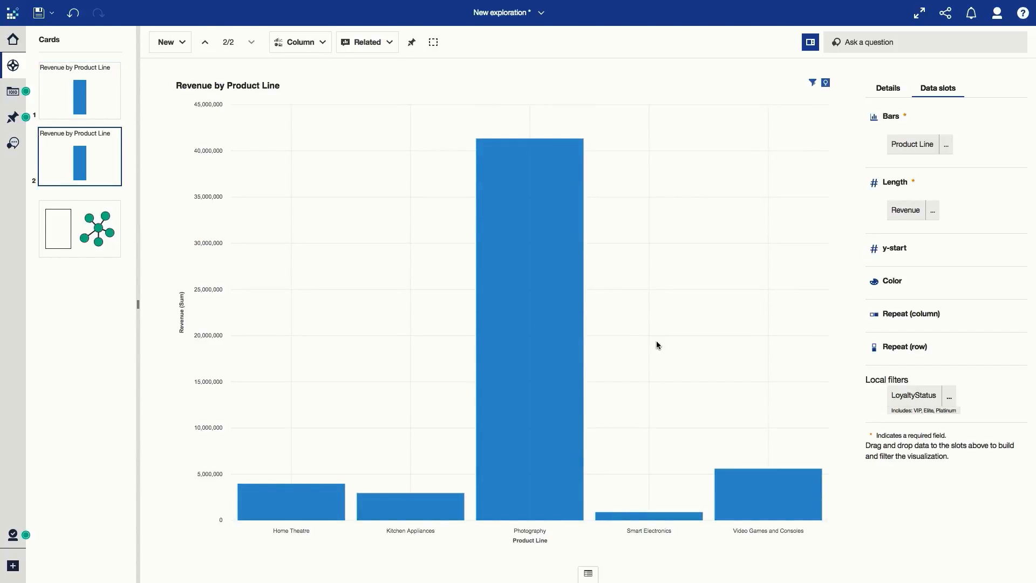
# - Invert the duplicate card's LoyaltyStatus filter so that it excludes VIP, Elite and Platinum
pyautogui.click(949, 397)
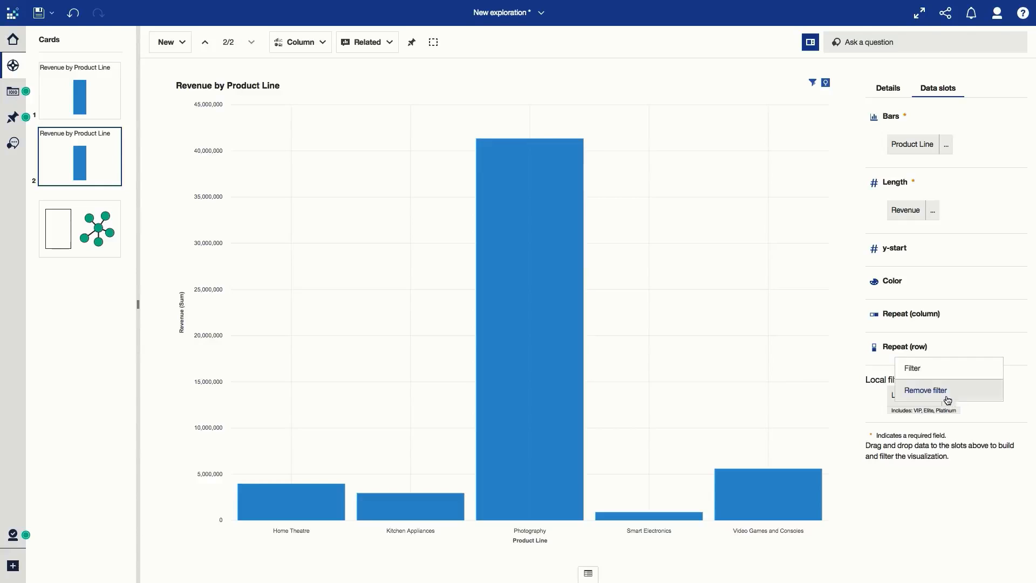
pyautogui.click(944, 370)
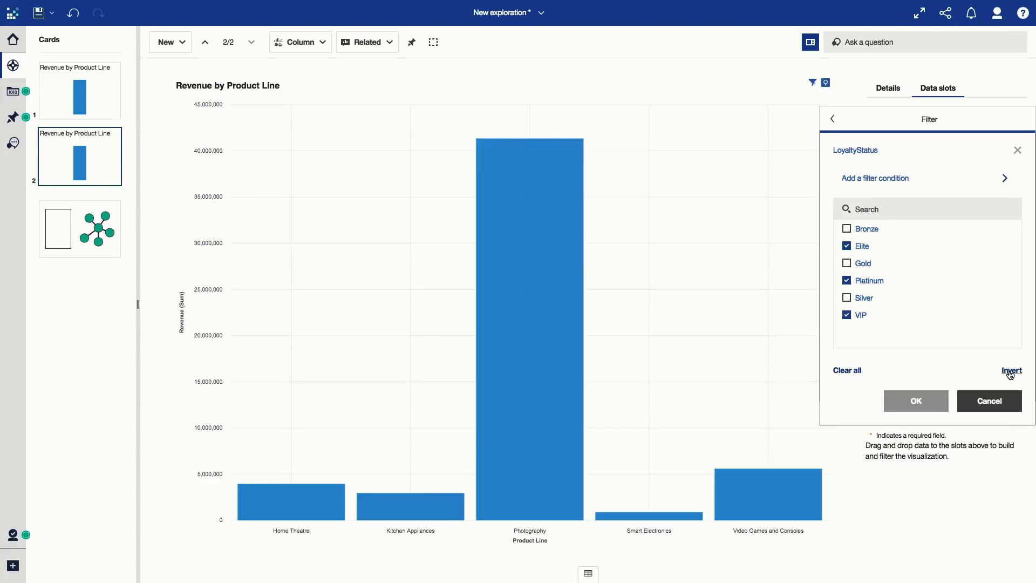
pyautogui.click(1011, 372)
pyautogui.click(925, 401)
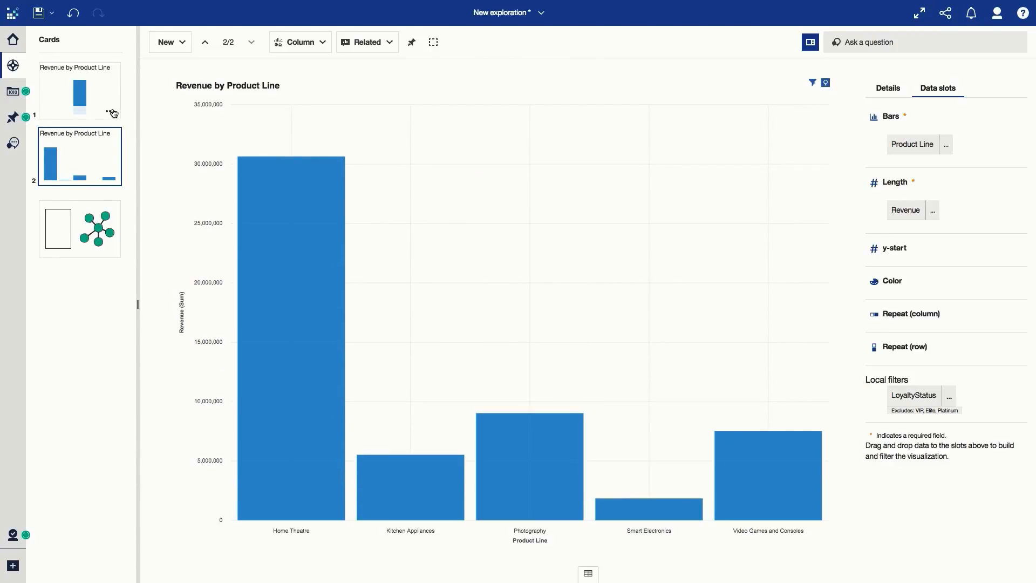
# - Select both Revenue by Product Line cards and create a comparison card from them
pyautogui.click(113, 113)
pyautogui.click(114, 41)
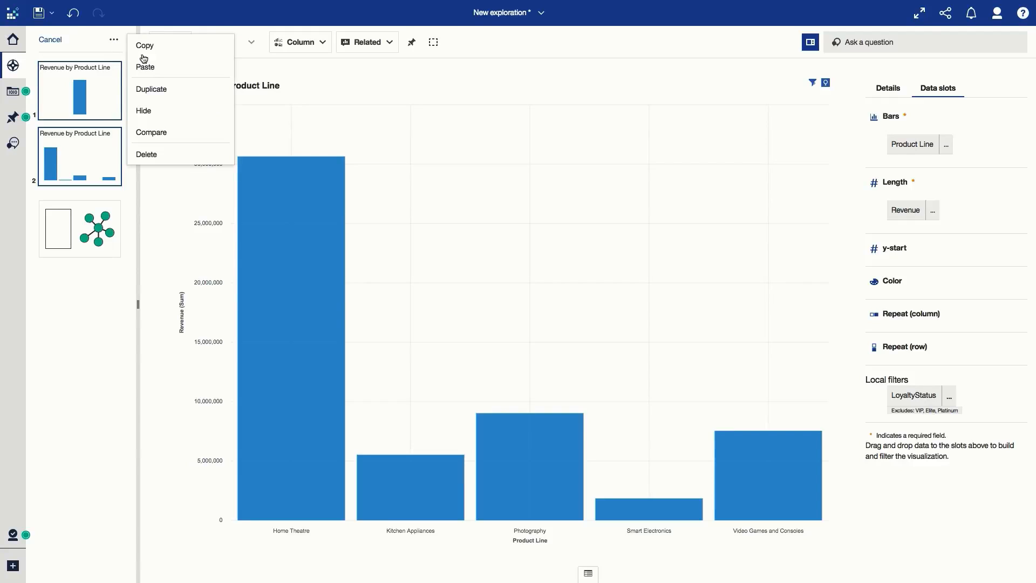
pyautogui.click(156, 132)
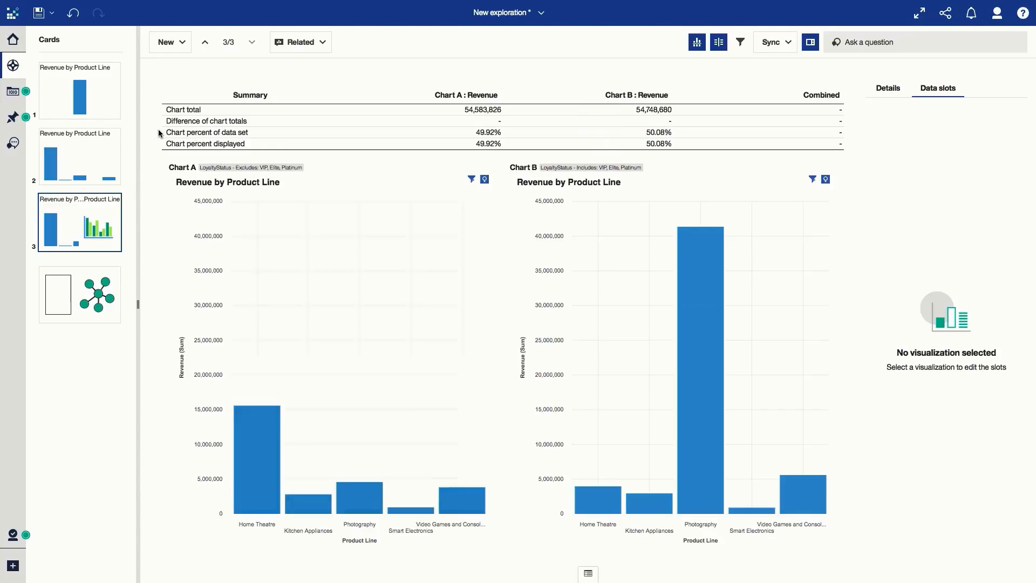
# - Show the details for Chart A in the comparison and turn on its Average and Meaningful differences insights
pyautogui.click(363, 337)
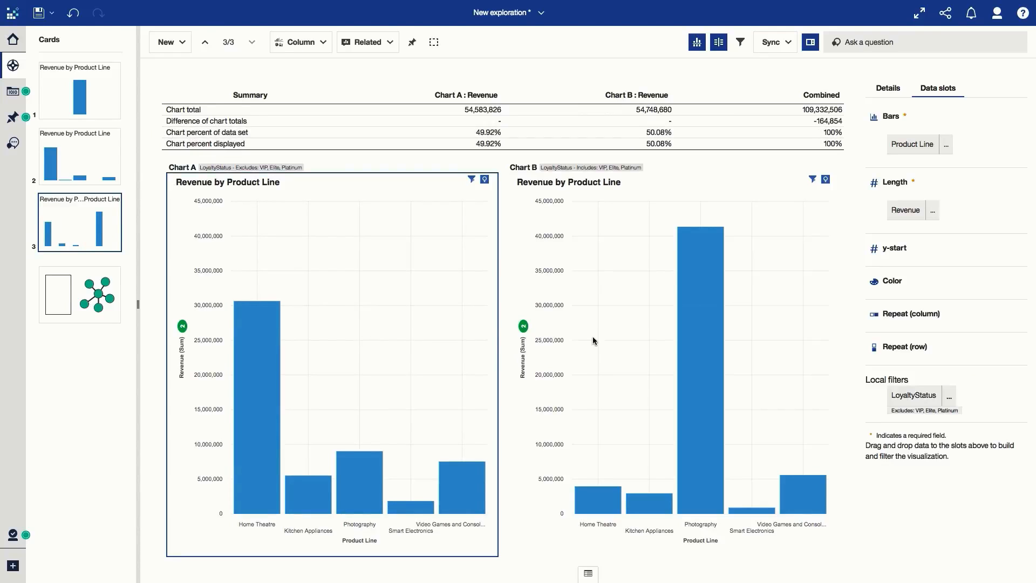
pyautogui.click(888, 88)
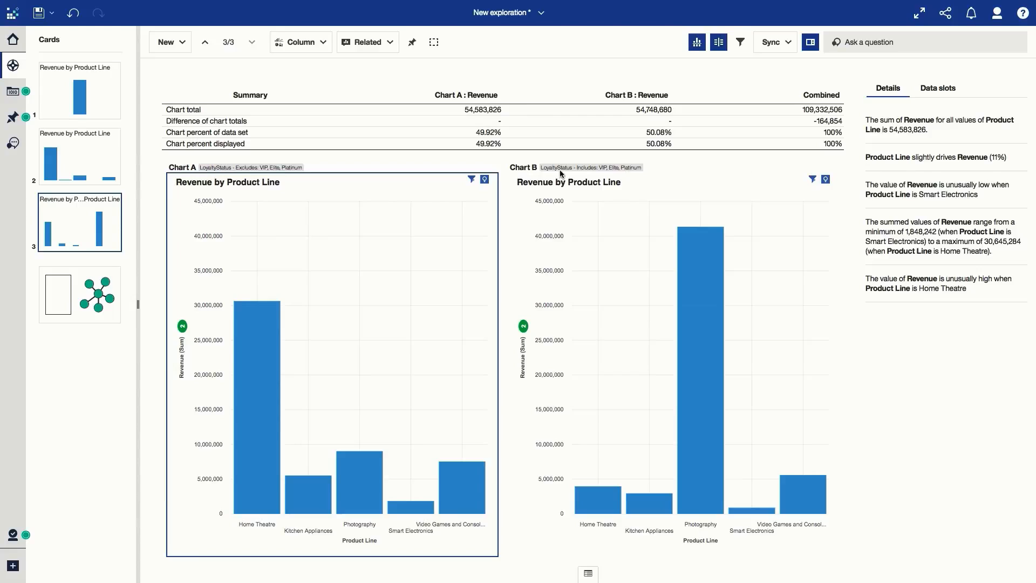
pyautogui.click(485, 180)
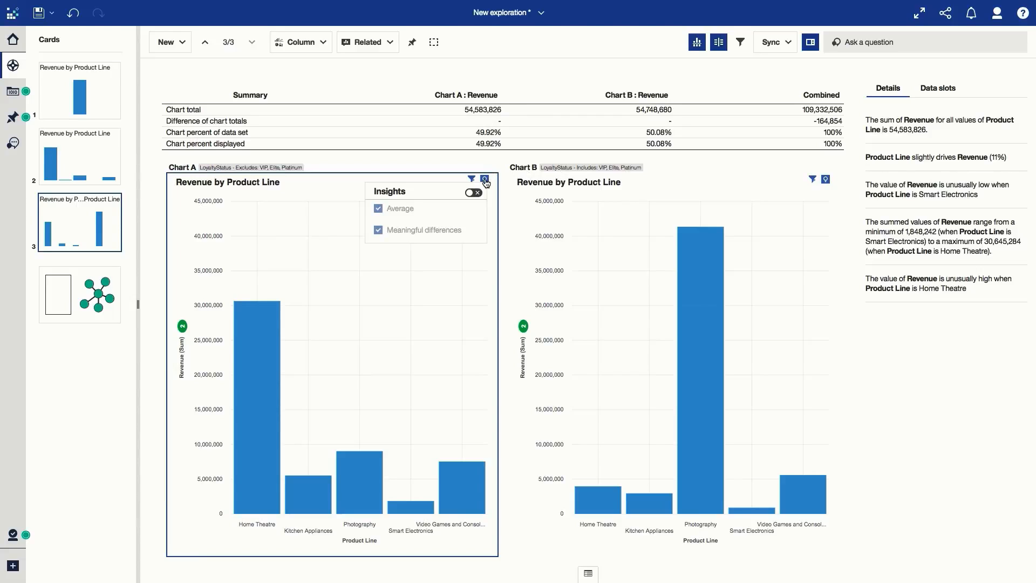
pyautogui.click(478, 193)
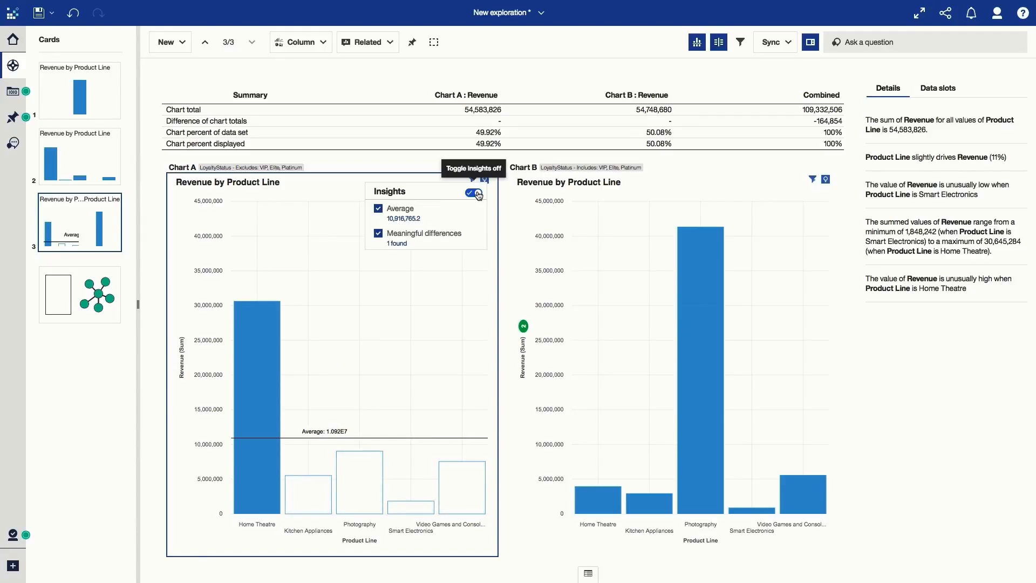
# - Create a new card with a Sunburst visualization targeting Product Line, and pin the visualization
pyautogui.click(184, 46)
pyautogui.click(203, 90)
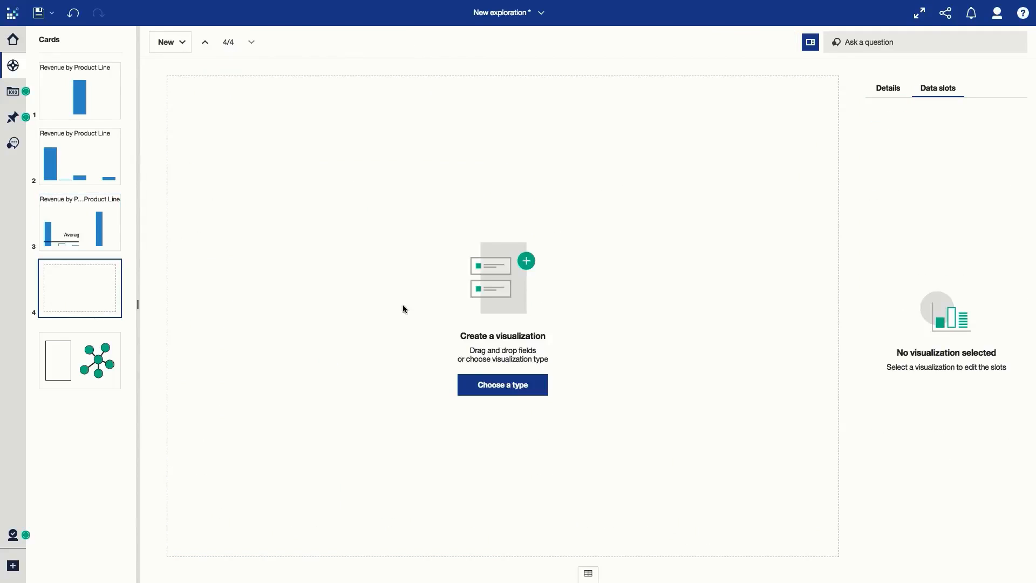
pyautogui.click(492, 386)
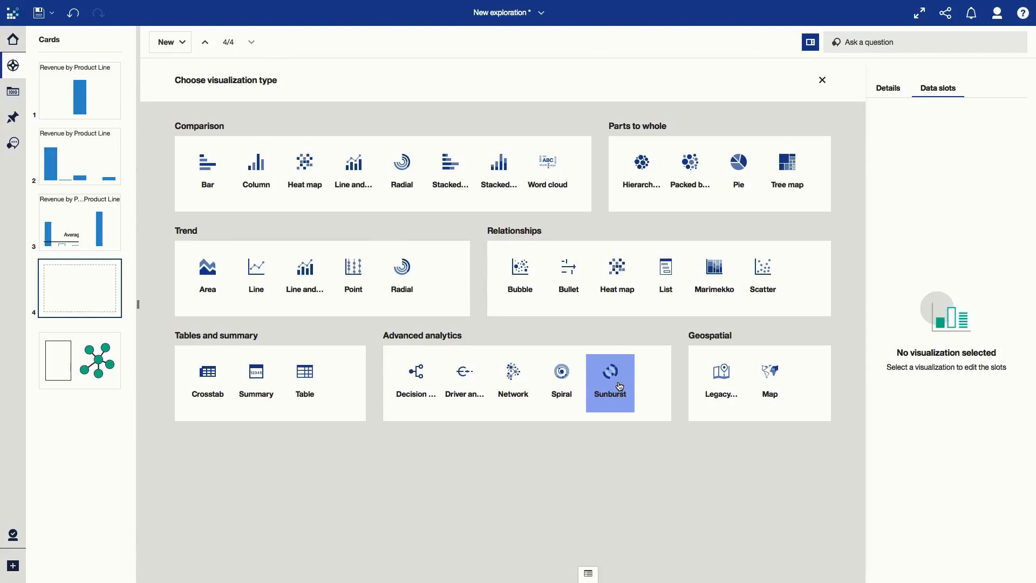
pyautogui.click(620, 386)
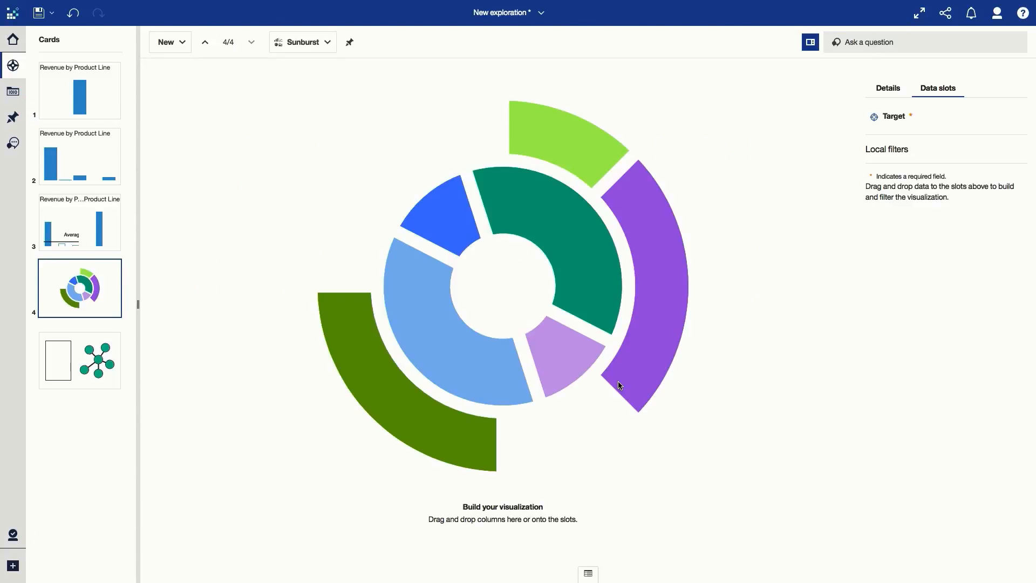
pyautogui.click(18, 94)
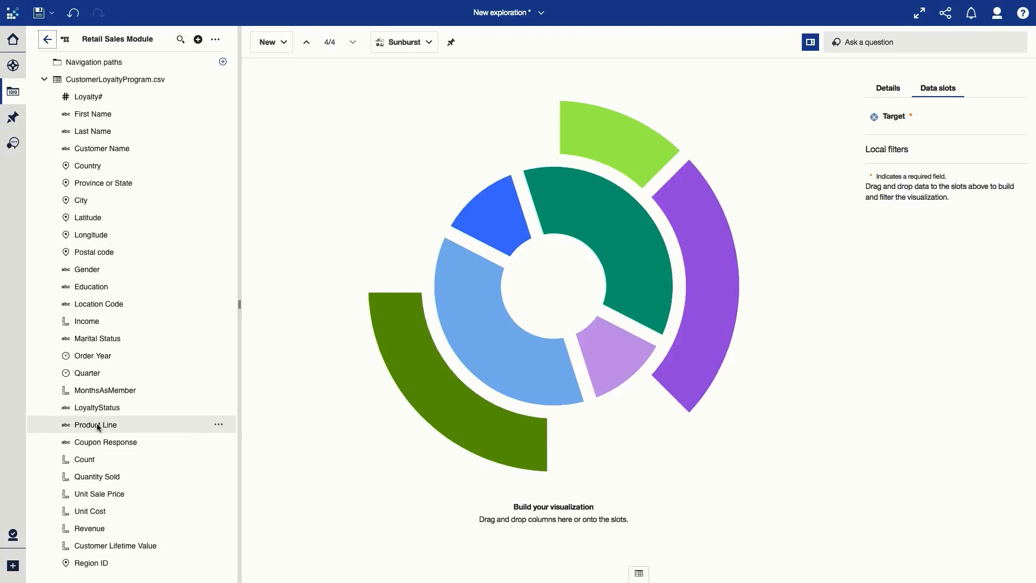
pyautogui.moveTo(98, 427); pyautogui.dragTo(889, 128)
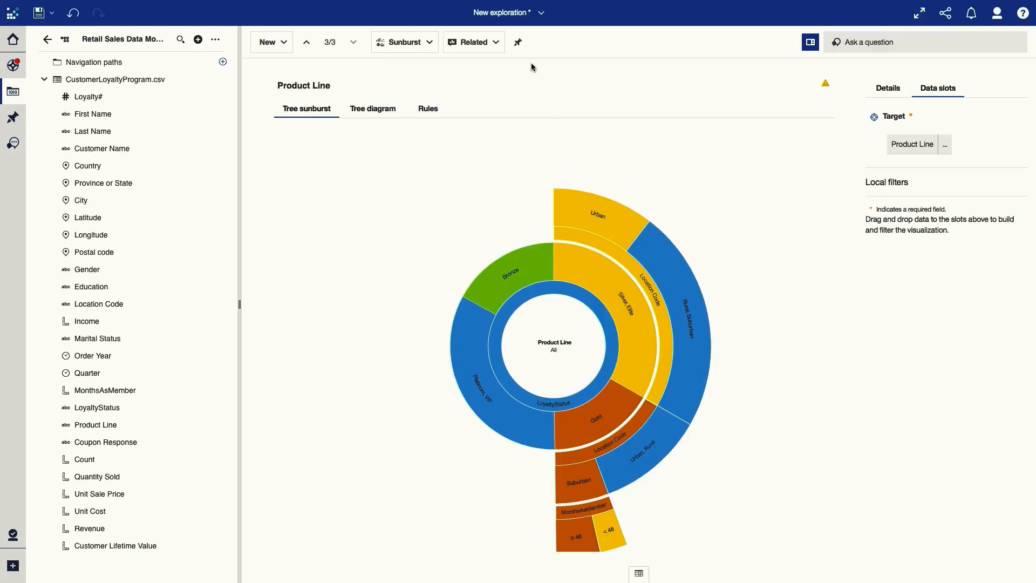
pyautogui.click(517, 43)
# - View the Product Line decision rules for the Smart Electronics target category
pyautogui.click(429, 113)
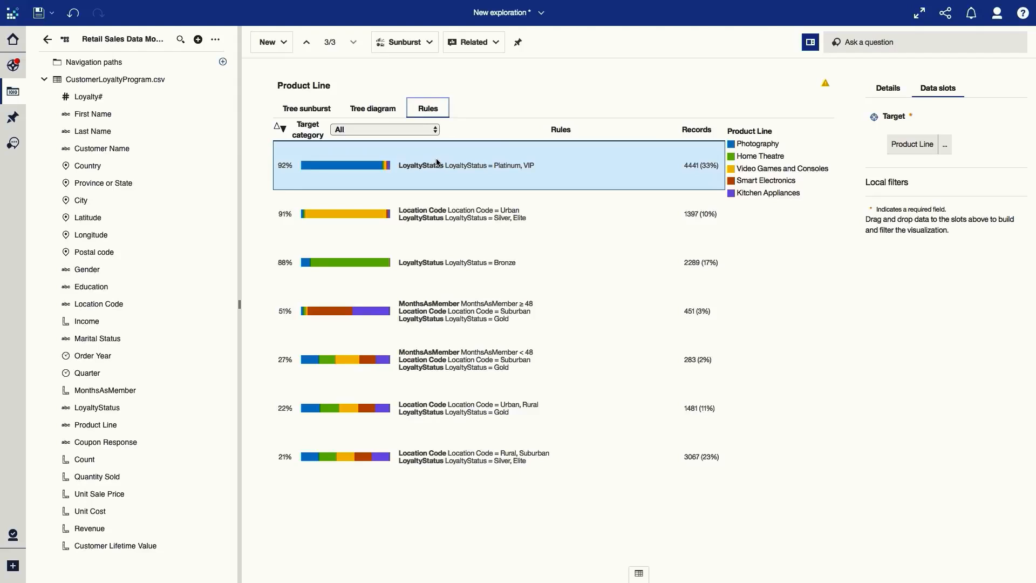
pyautogui.click(405, 130)
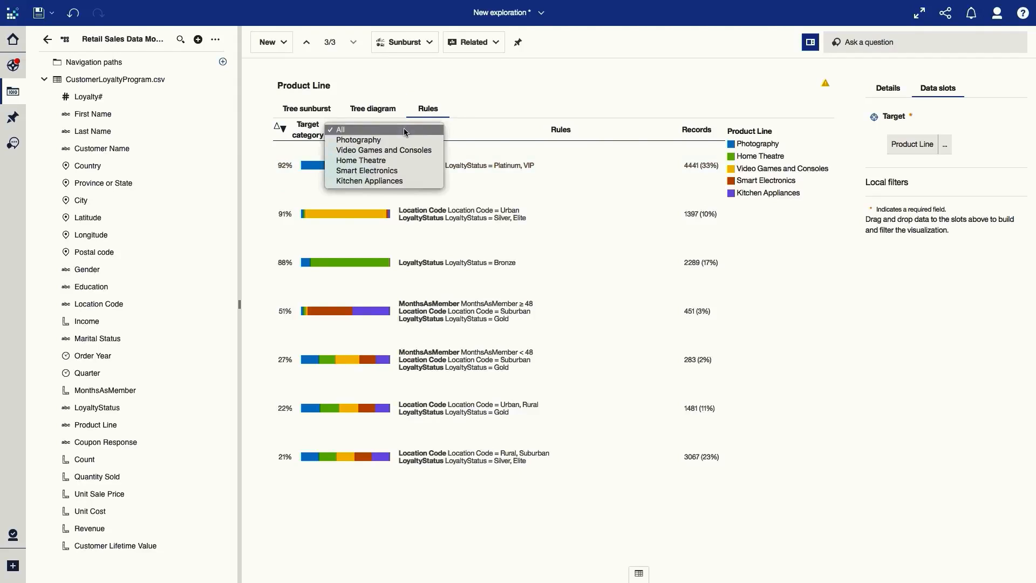
pyautogui.click(402, 170)
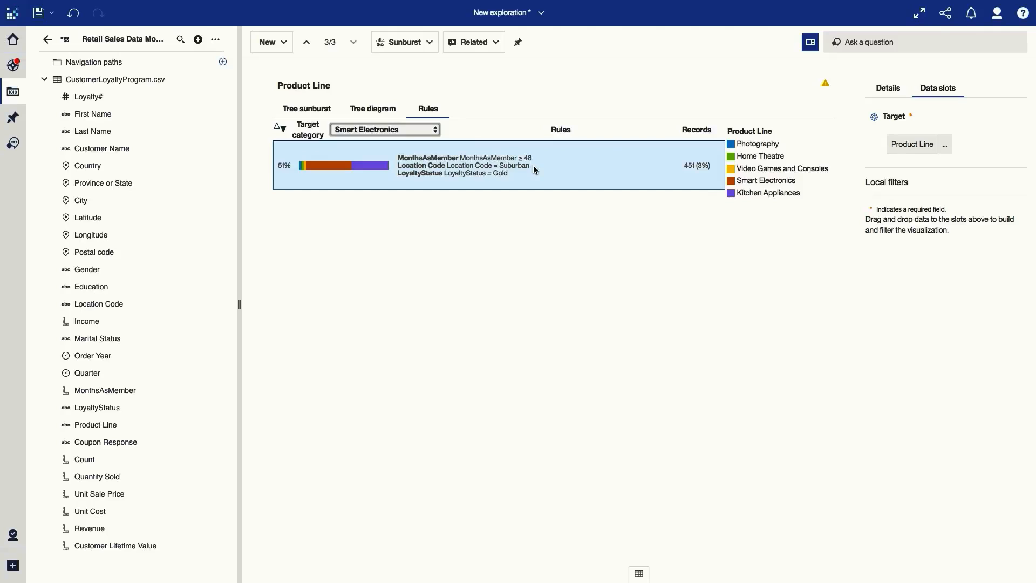
# - Switch from the exploration to the open Dashboard Demo (Result) dashboard
pyautogui.click(510, 22)
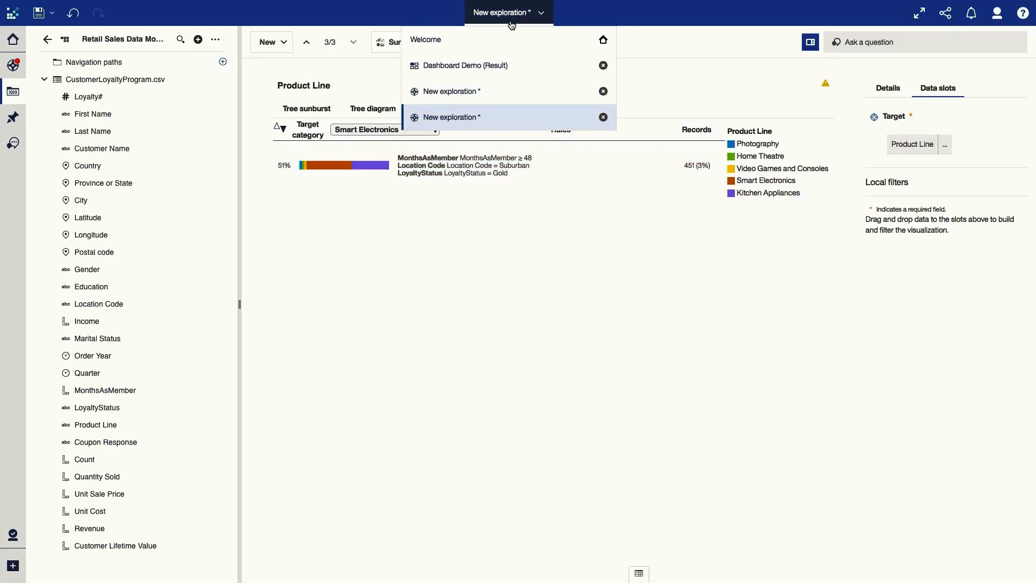
pyautogui.click(508, 67)
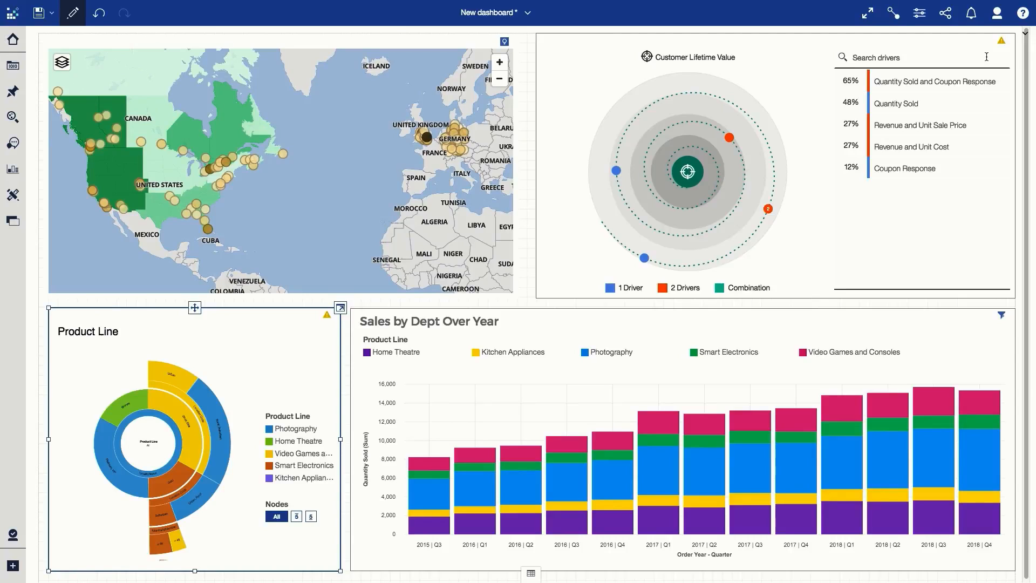